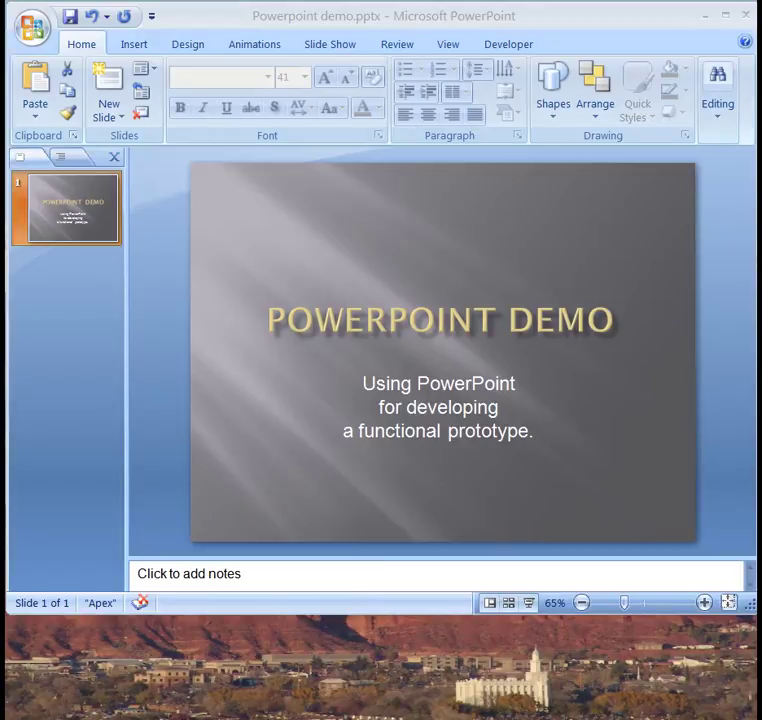
Add a new slide after the title slide and give it the Blank layout.
{"action": "left_click", "coordinate": [110, 82]}
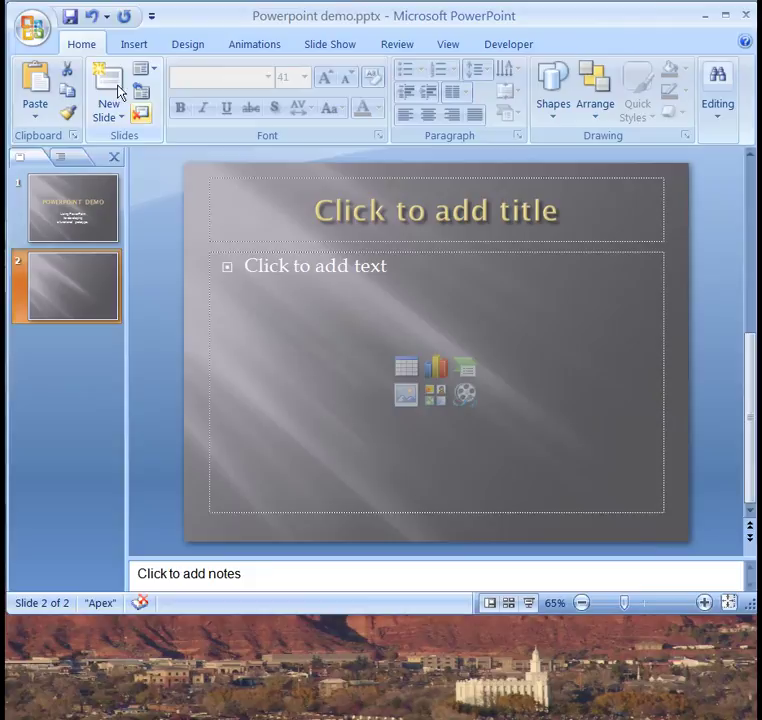
{"action": "left_click", "coordinate": [146, 69]}
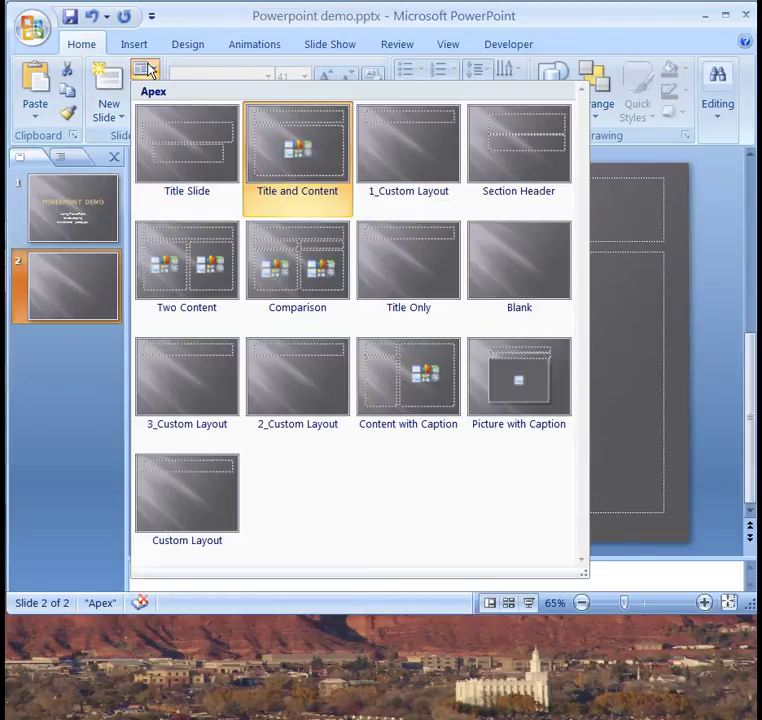
{"action": "left_click", "coordinate": [520, 275]}
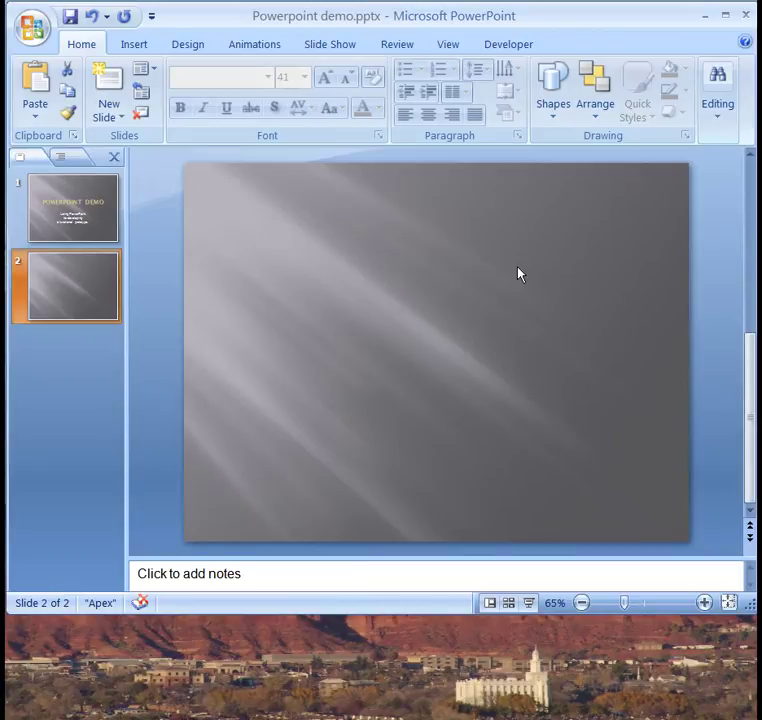
In the slide master's Blank layout, draw a back action button near the lower left corner, hyperlinked to Previous Slide.
{"action": "left_click", "coordinate": [450, 47]}
{"action": "left_click", "coordinate": [180, 70]}
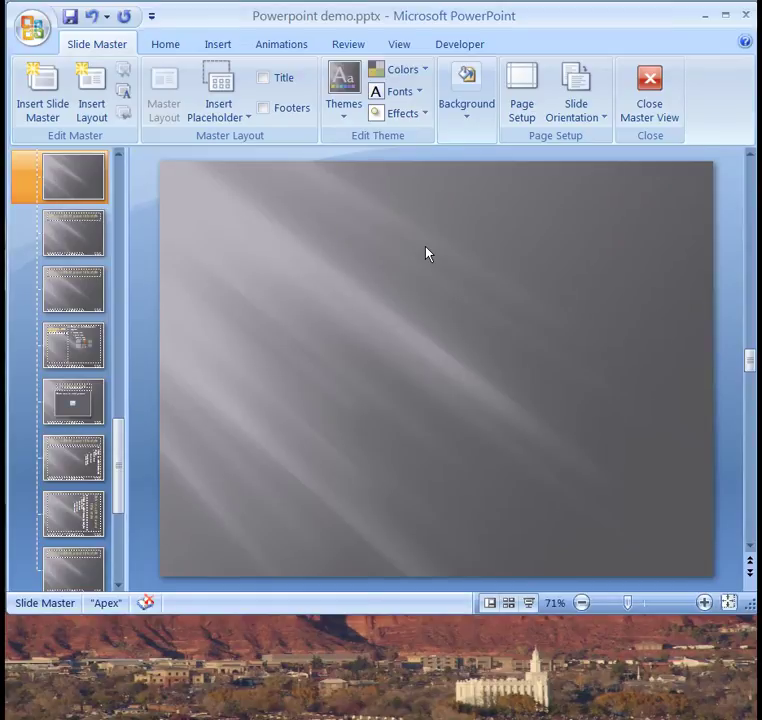
{"action": "left_click", "coordinate": [220, 47]}
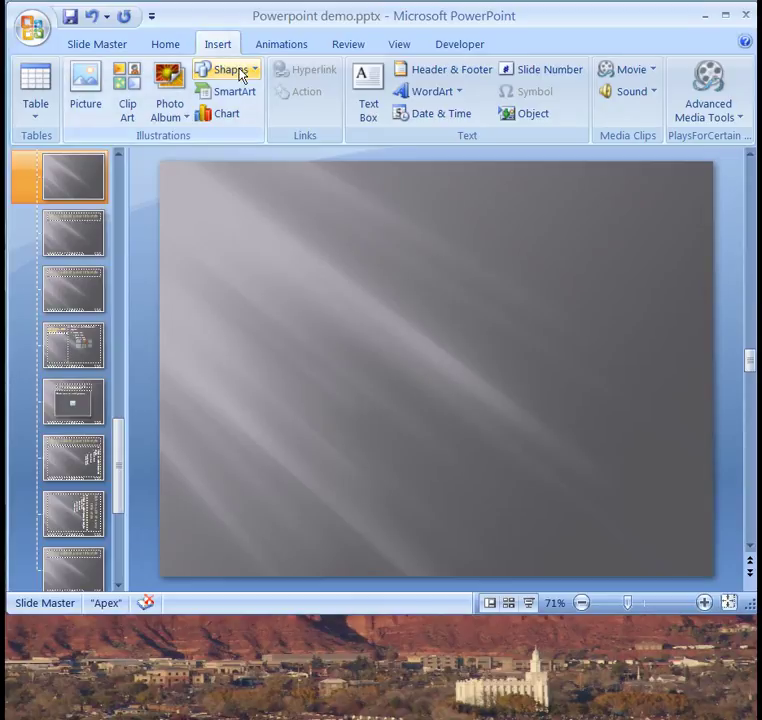
{"action": "left_click", "coordinate": [241, 76]}
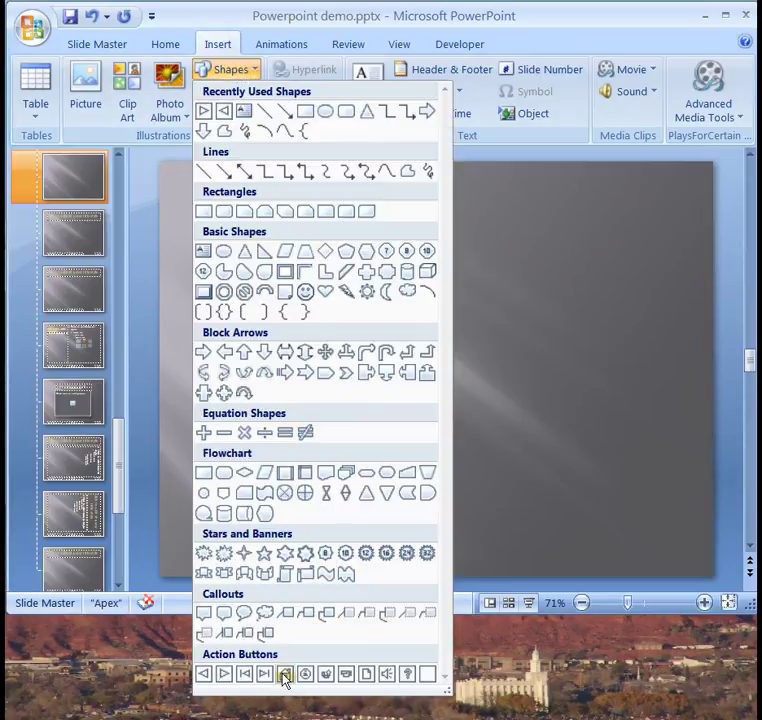
{"action": "left_click", "coordinate": [204, 676]}
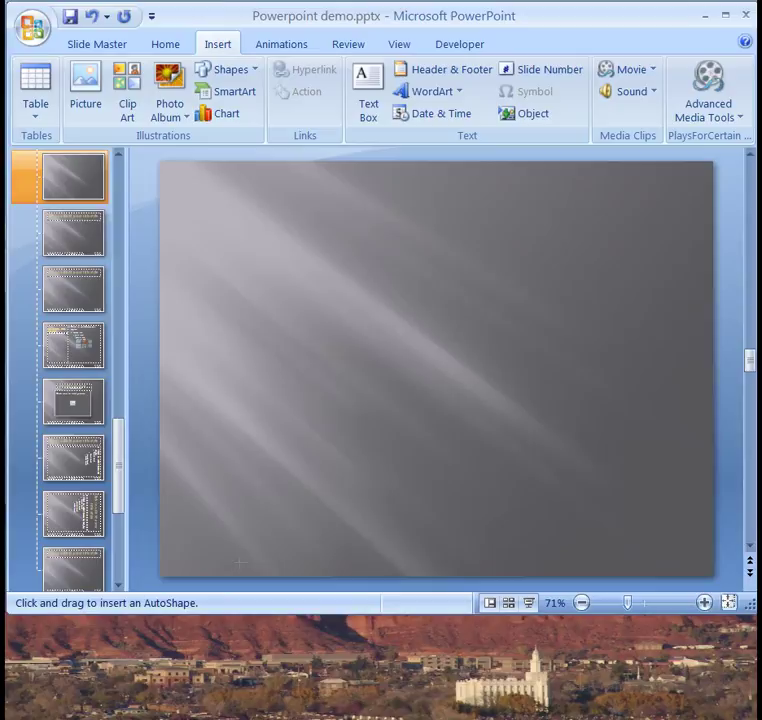
{"action": "left_click", "coordinate": [321, 551]}
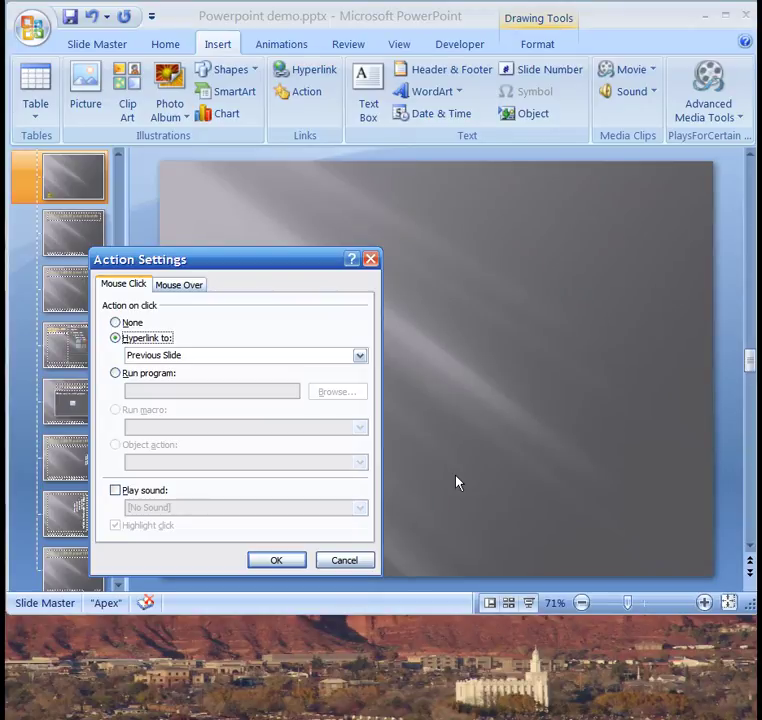
{"action": "left_click", "coordinate": [285, 564]}
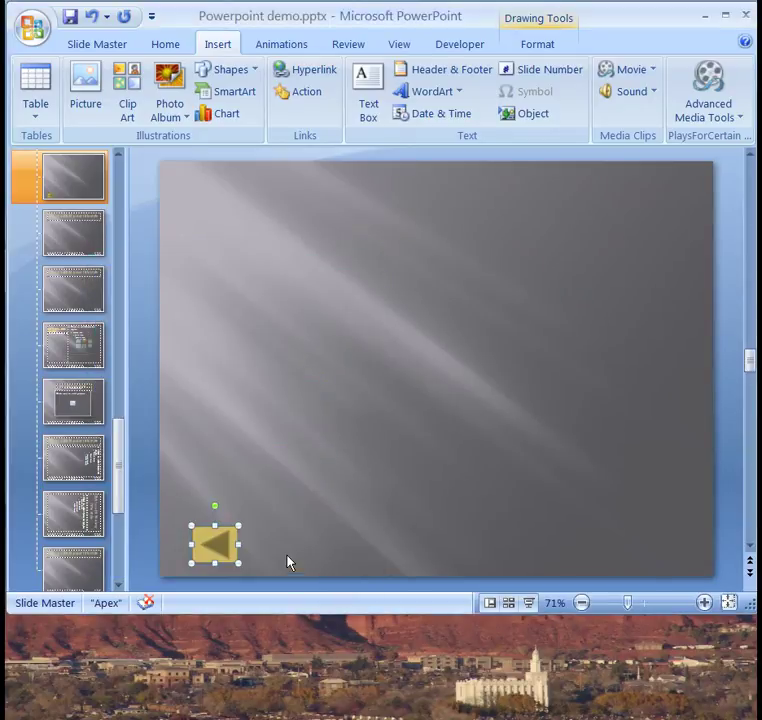
Draw a forward action button just right of the back button on the layout, hyperlinked to Next Slide.
{"action": "left_click", "coordinate": [228, 72]}
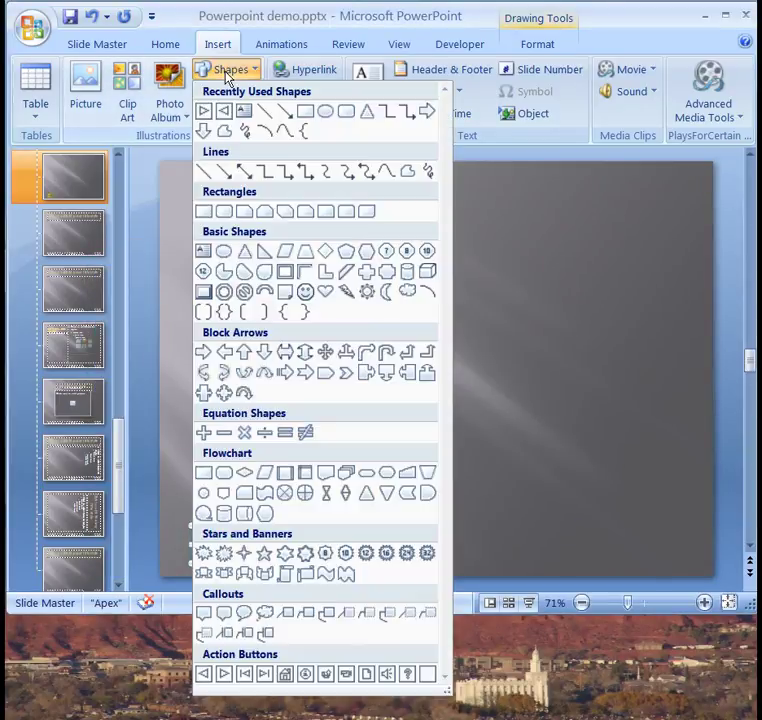
{"action": "left_click", "coordinate": [224, 674]}
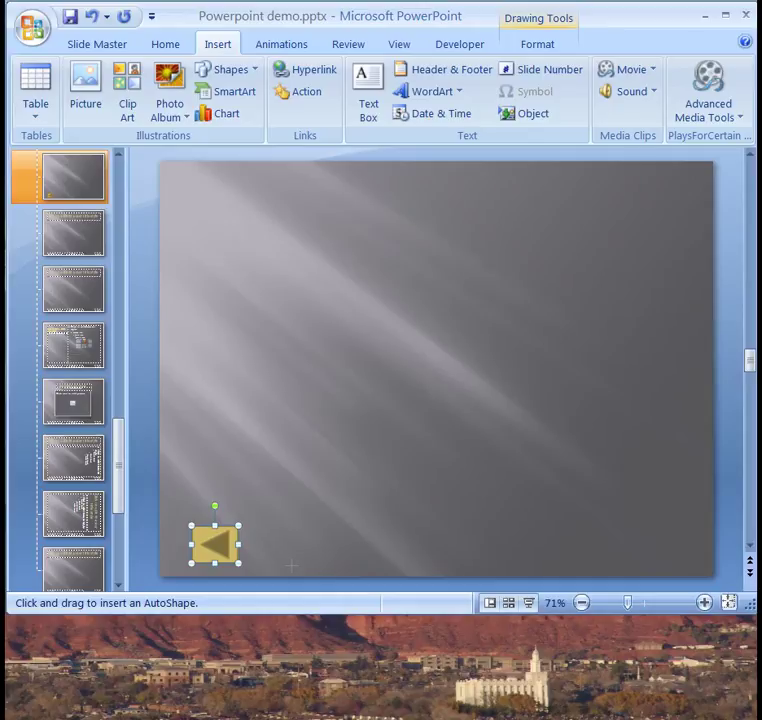
{"action": "left_click", "coordinate": [291, 565]}
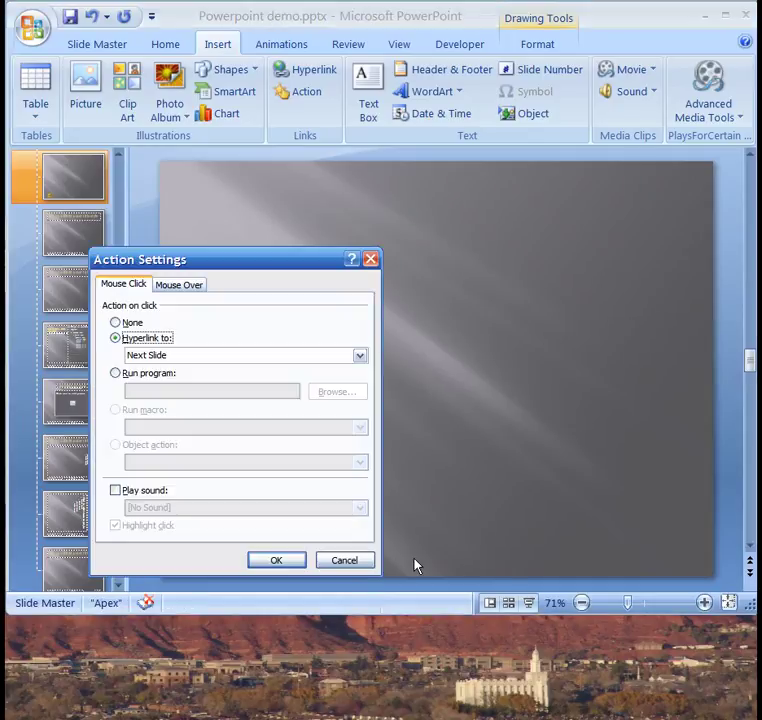
{"action": "left_click", "coordinate": [276, 561]}
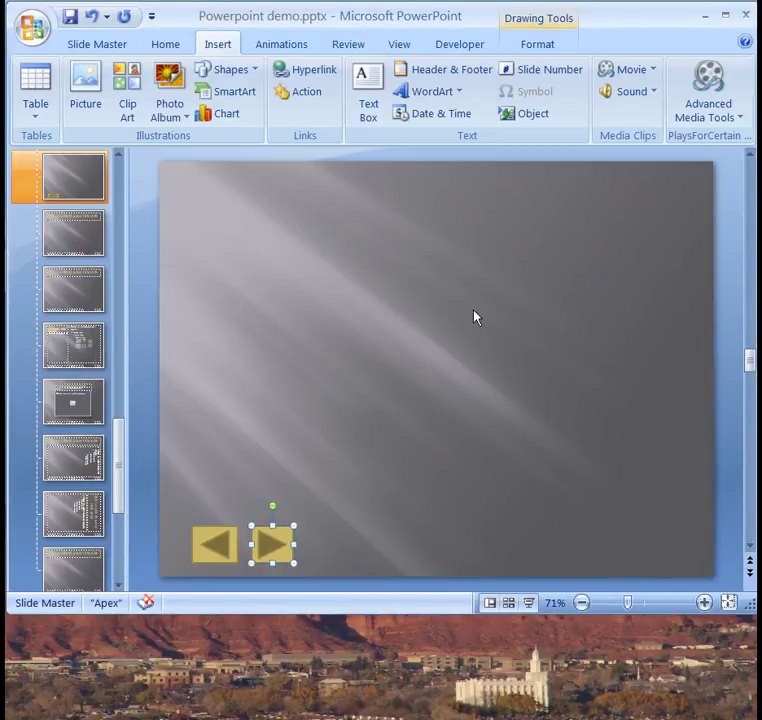
Close the master view and add a third slide with the same blank layout.
{"action": "left_click", "coordinate": [97, 45]}
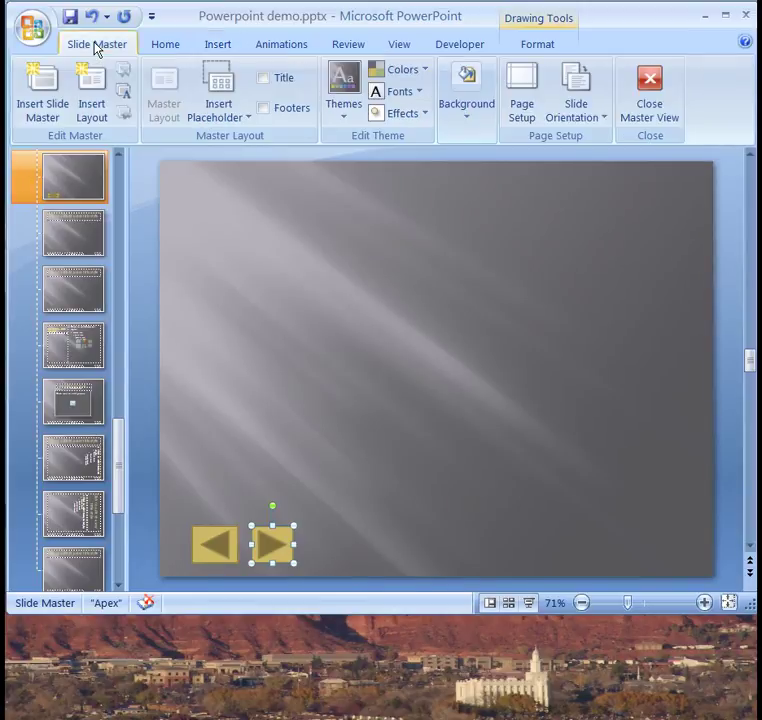
{"action": "left_click", "coordinate": [651, 92]}
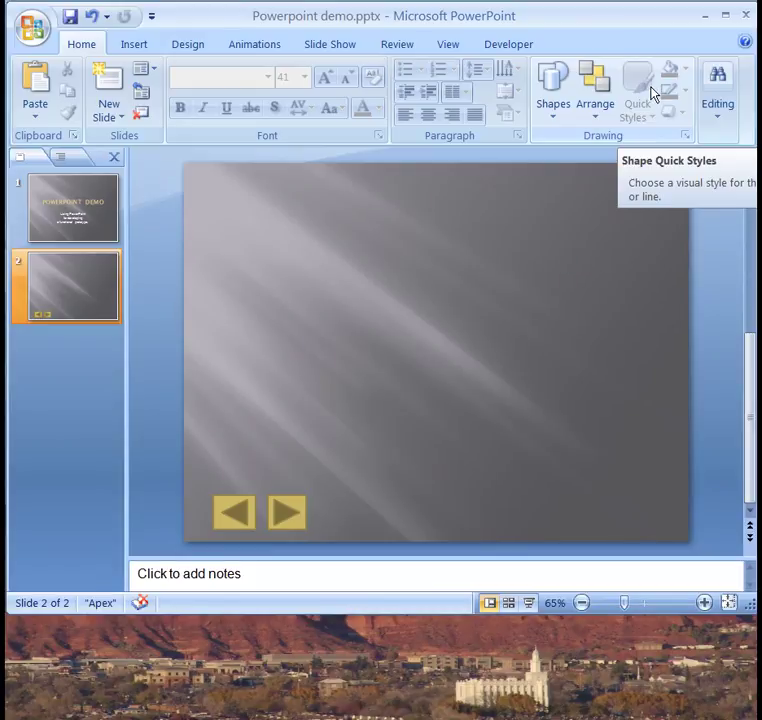
{"action": "left_click", "coordinate": [110, 83]}
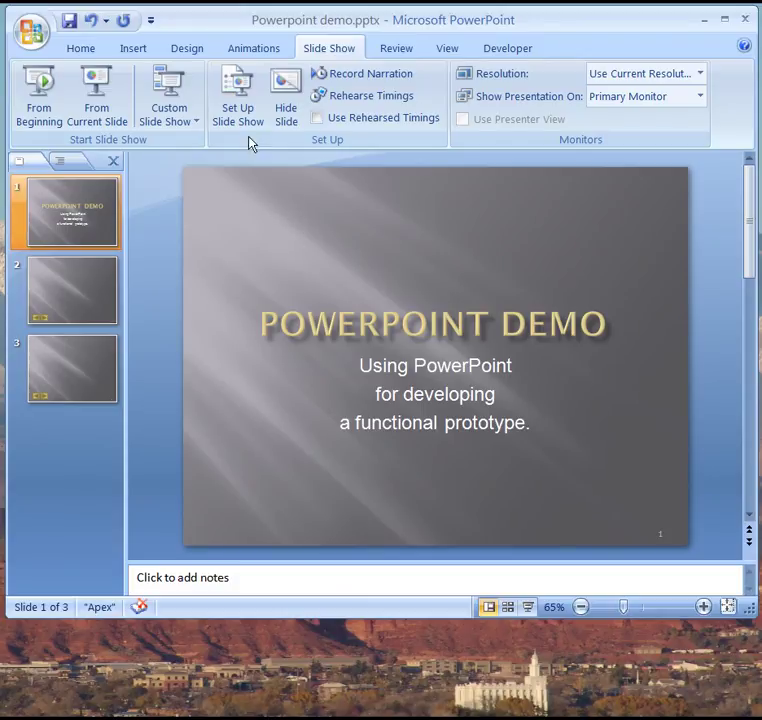
Set up the slide show as Browsed by an individual (window) with the scrollbar shown, after trying the speaker and kiosk types.
{"action": "left_click", "coordinate": [238, 91]}
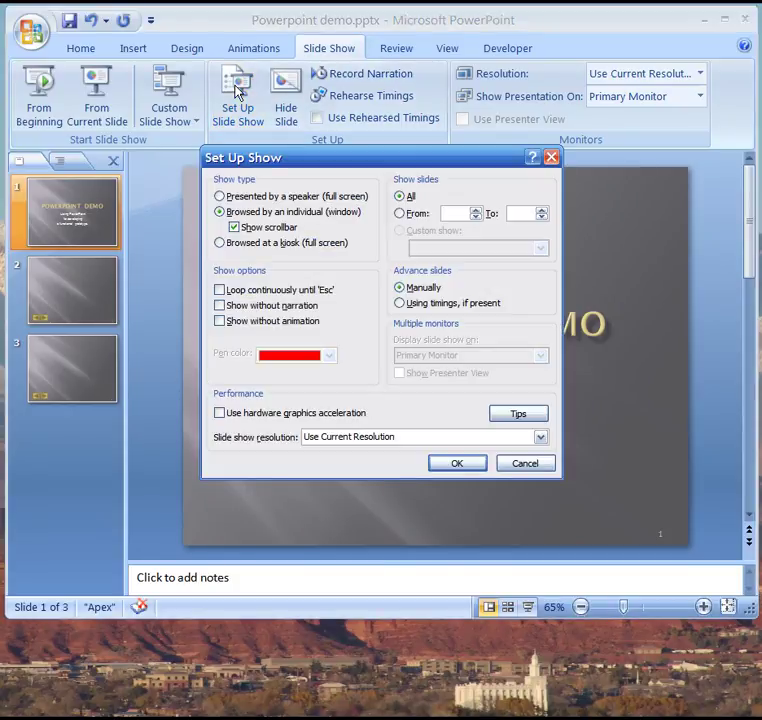
{"action": "left_click", "coordinate": [236, 197]}
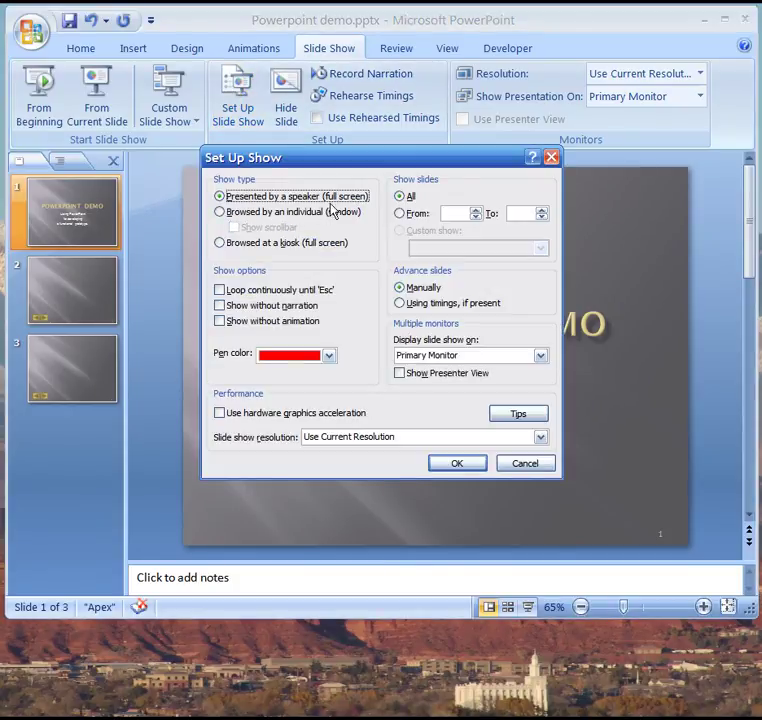
{"action": "left_click", "coordinate": [220, 243]}
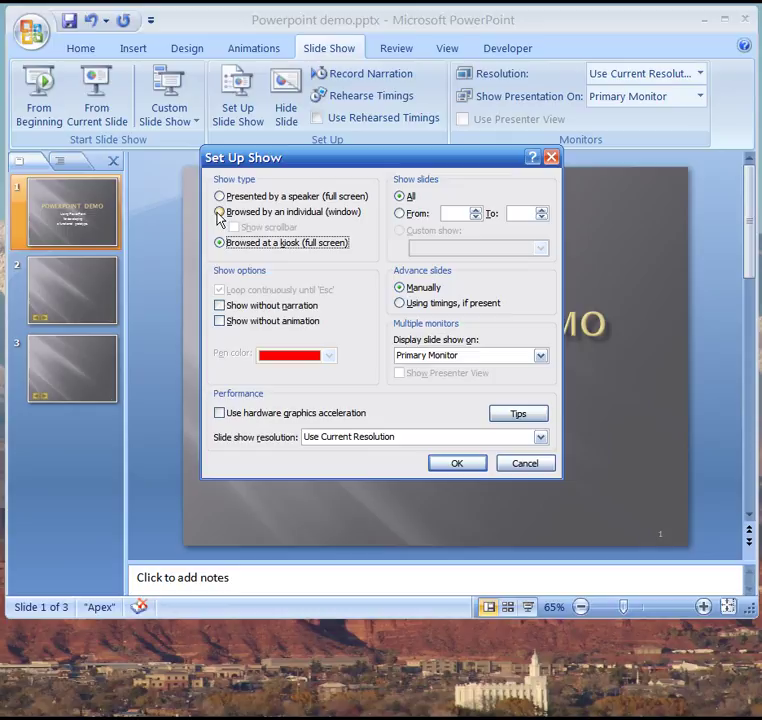
{"action": "left_click", "coordinate": [220, 214]}
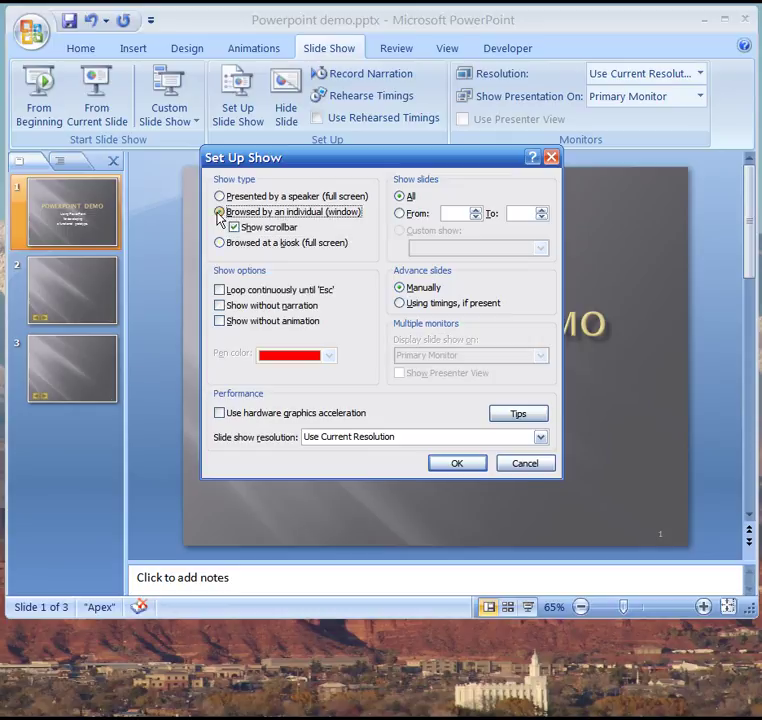
{"action": "left_click", "coordinate": [461, 467]}
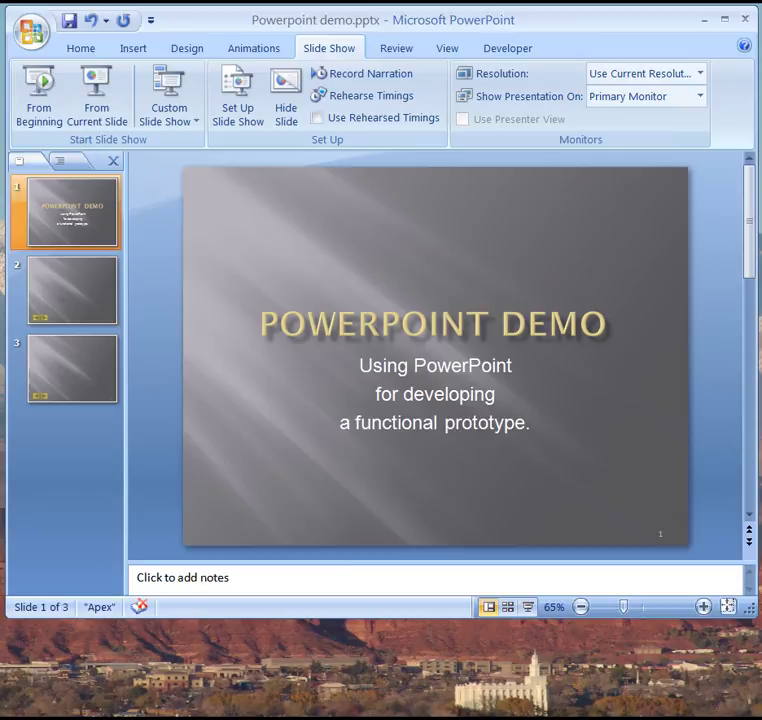
Draw a forward action button in the title slide's lower right corner and start the slide show.
{"action": "left_click", "coordinate": [138, 50]}
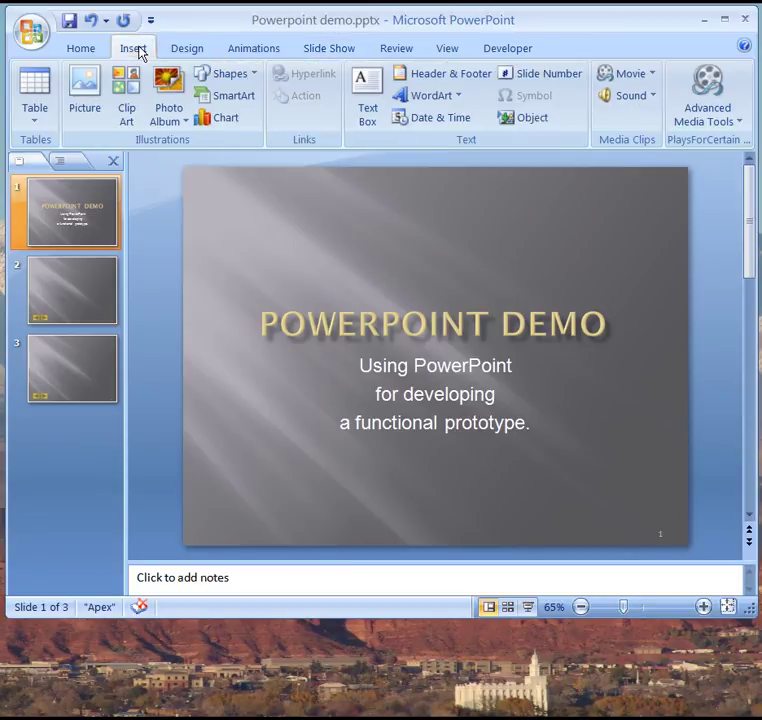
{"action": "left_click", "coordinate": [245, 79]}
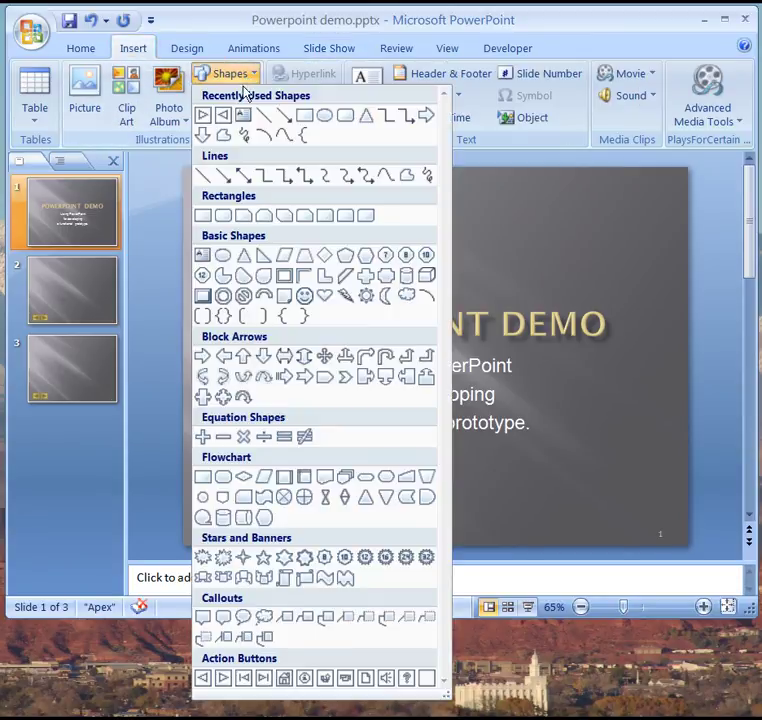
{"action": "left_click", "coordinate": [223, 680]}
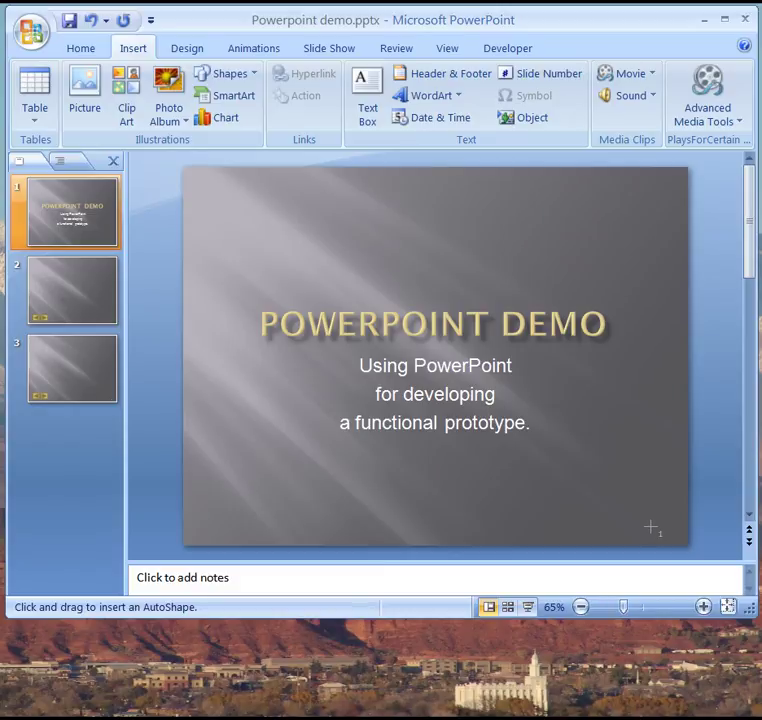
{"action": "left_click_drag", "start_coordinate": [651, 521], "coordinate": [620, 490]}
{"action": "left_click", "coordinate": [420, 462]}
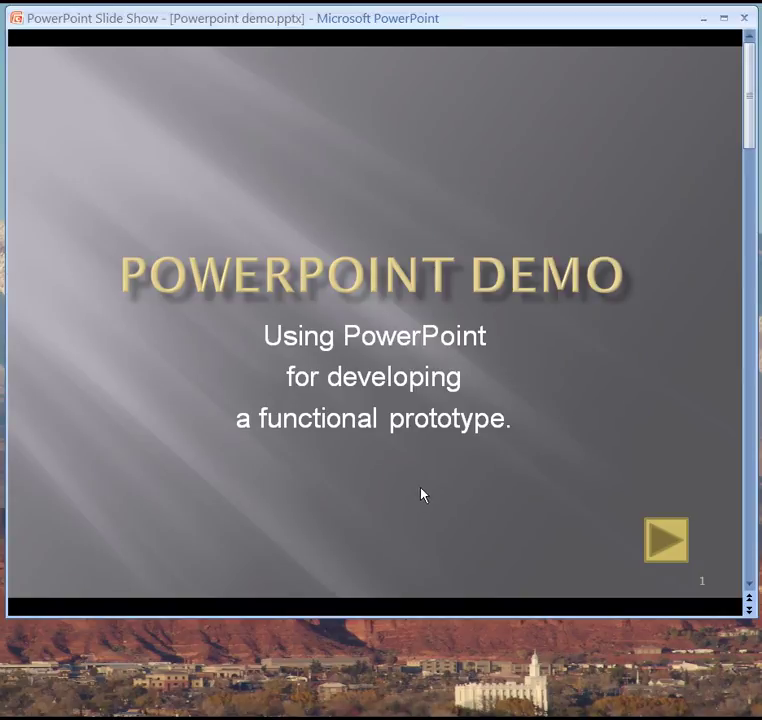
Test the action buttons in the running show by going forward to slide 3 and back to slide 1, twice.
{"action": "left_click", "coordinate": [673, 549]}
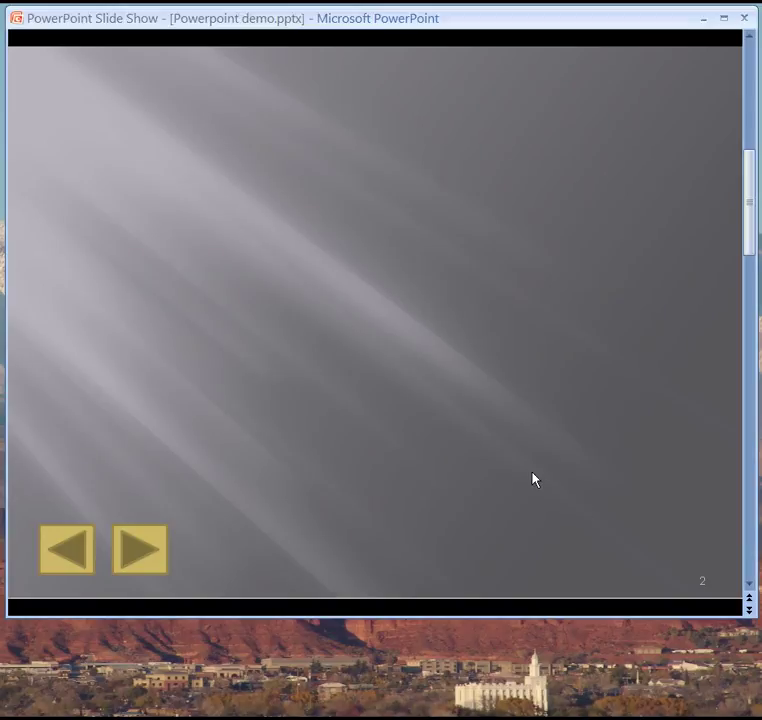
{"action": "left_click", "coordinate": [133, 560]}
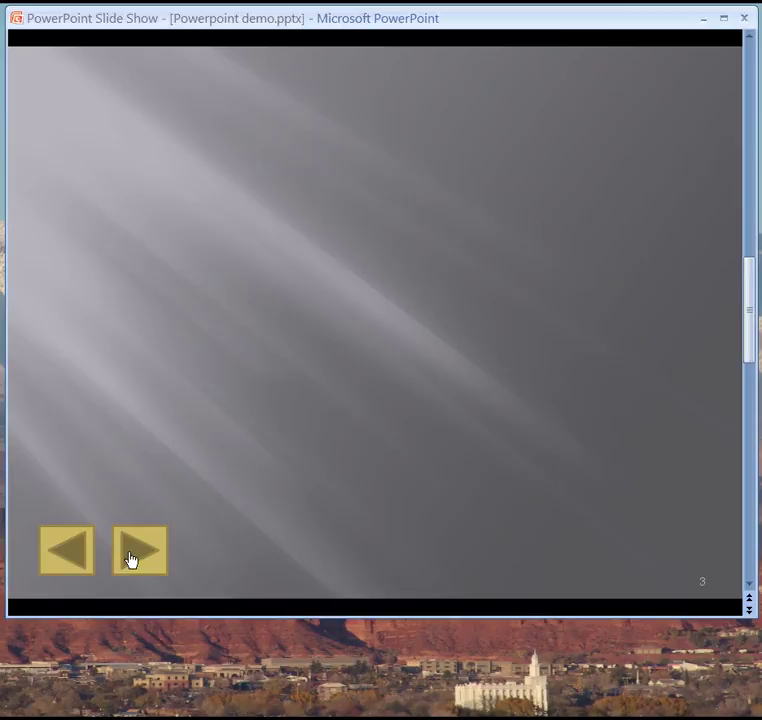
{"action": "left_click", "coordinate": [69, 558]}
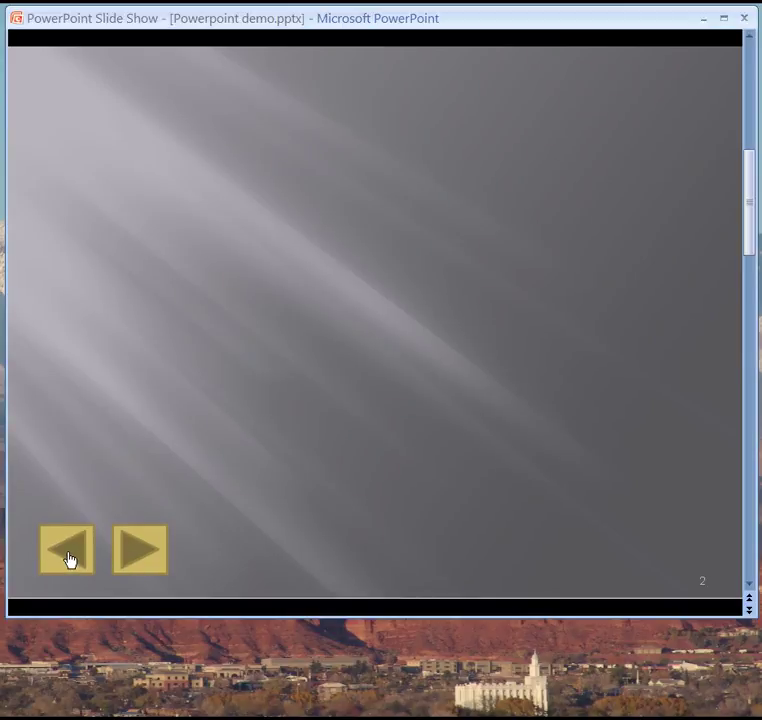
{"action": "left_click", "coordinate": [69, 558]}
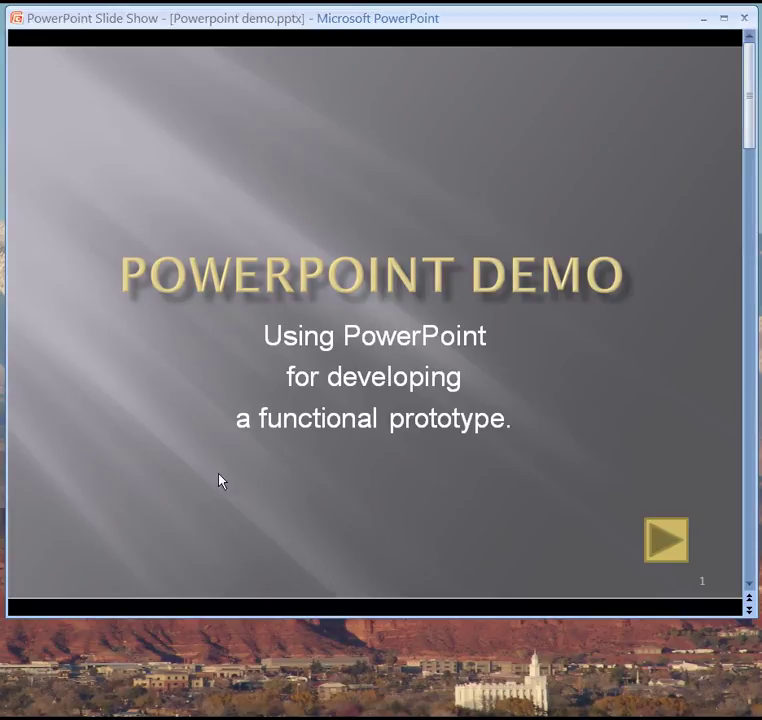
{"action": "left_click", "coordinate": [664, 542]}
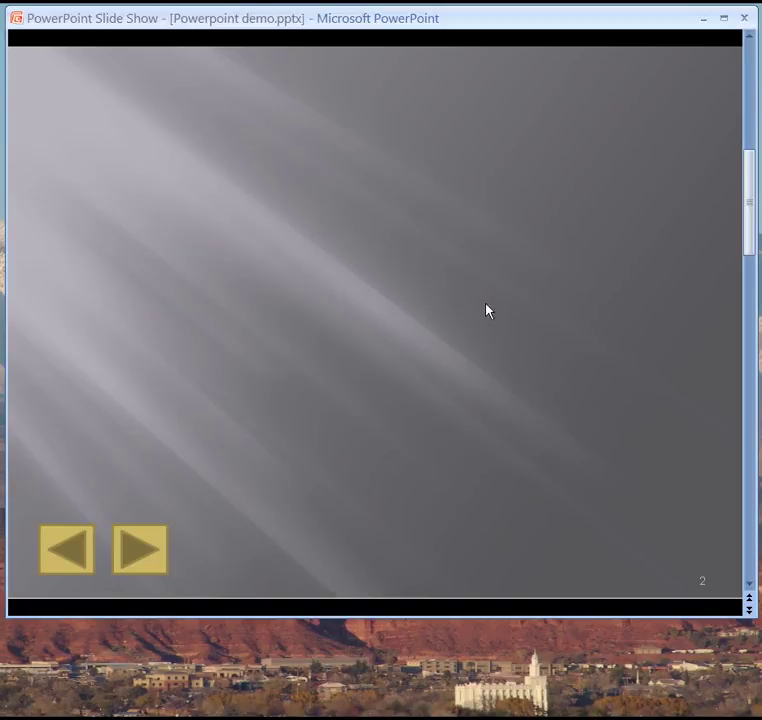
{"action": "left_click", "coordinate": [146, 545]}
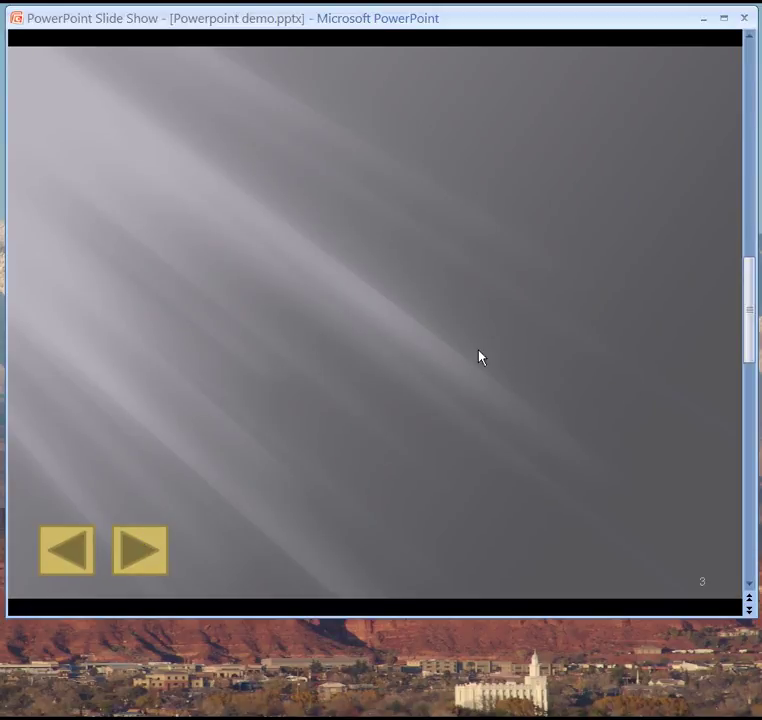
{"action": "left_click", "coordinate": [67, 560]}
{"action": "left_click", "coordinate": [67, 560]}
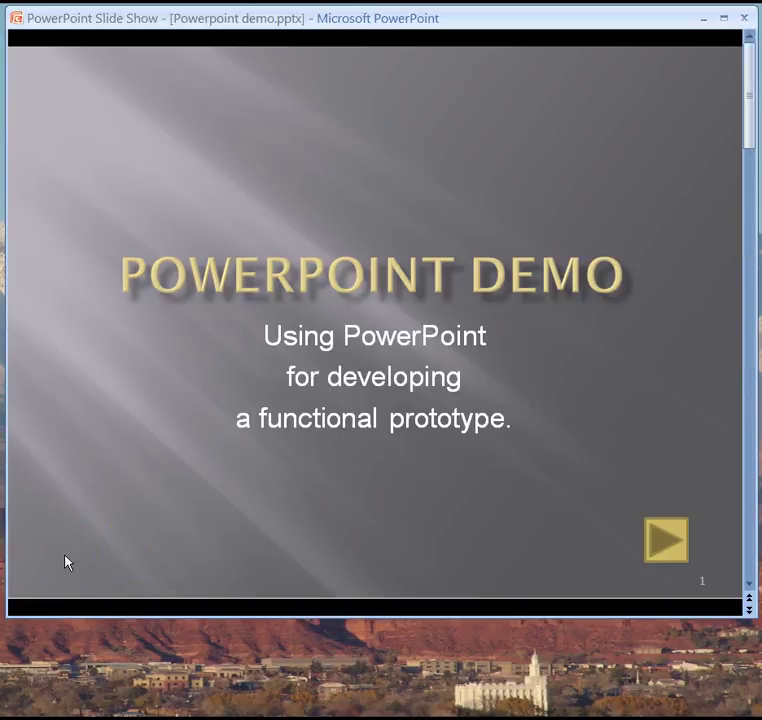